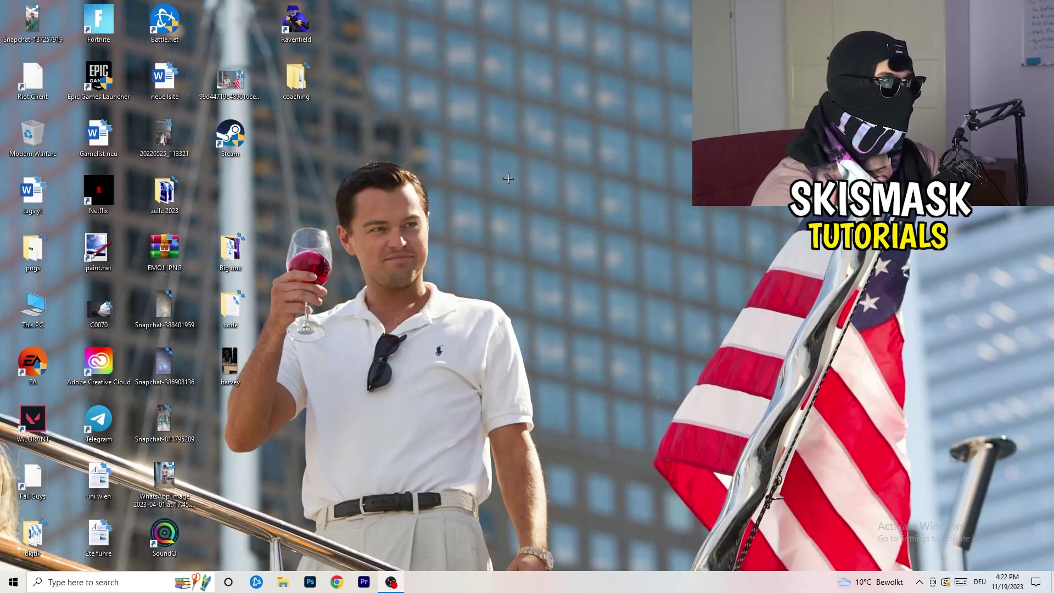
# Open Task Manager and maximize its window to show the running processes
pyautogui.moveTo(532, 590); pyautogui.dragTo(484, 589)
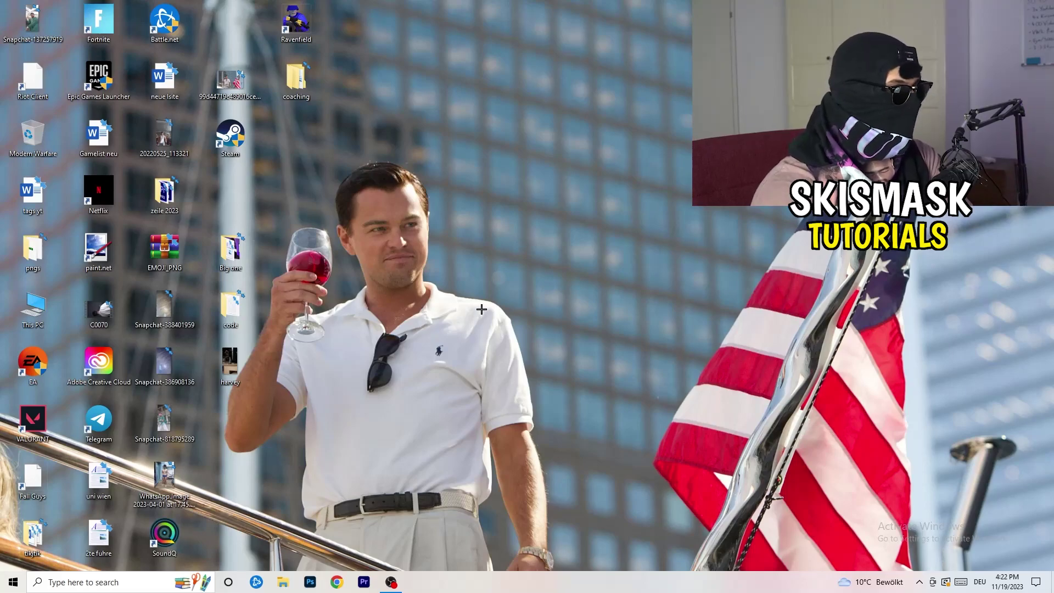
pyautogui.rightClick(509, 589)
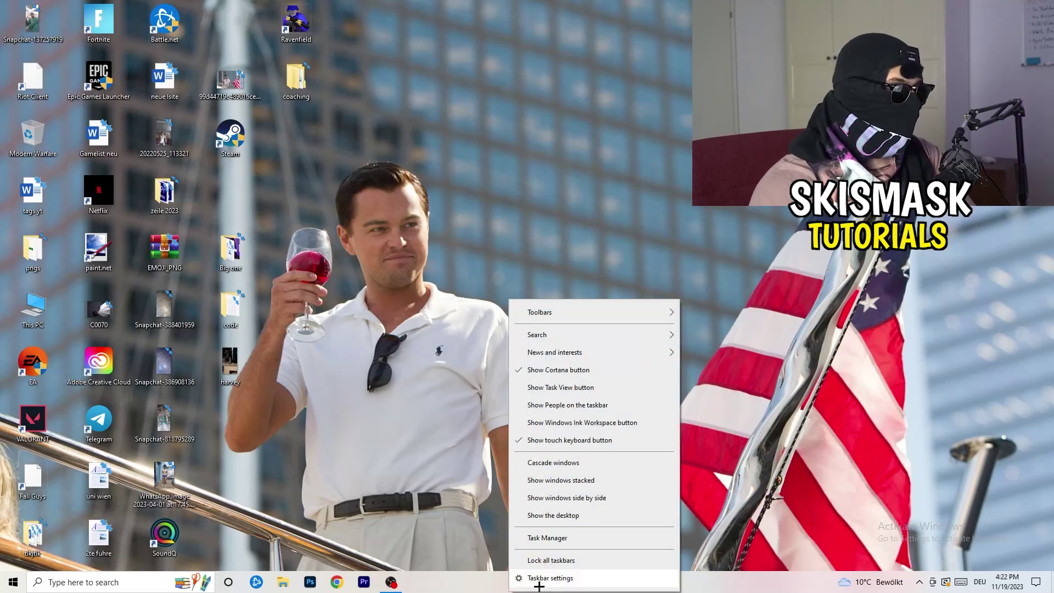
pyautogui.click(548, 539)
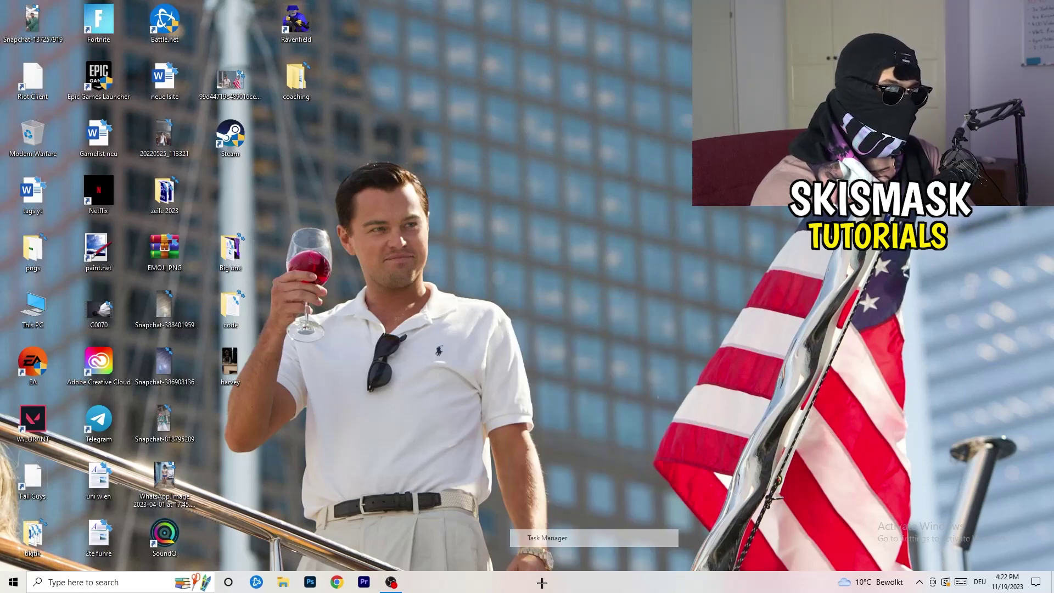
pyautogui.click(623, 66)
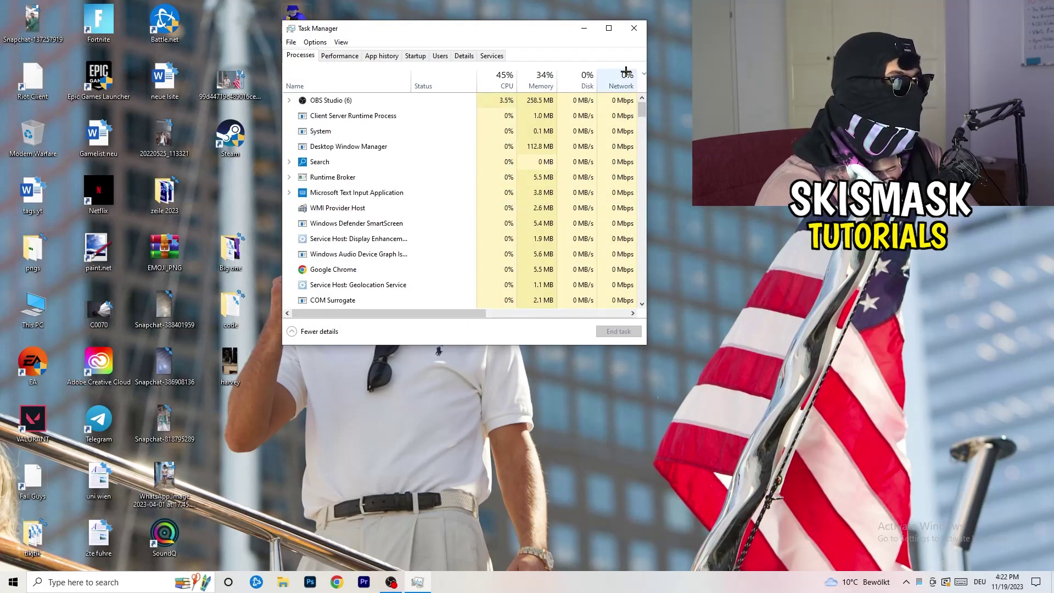
pyautogui.click(613, 25)
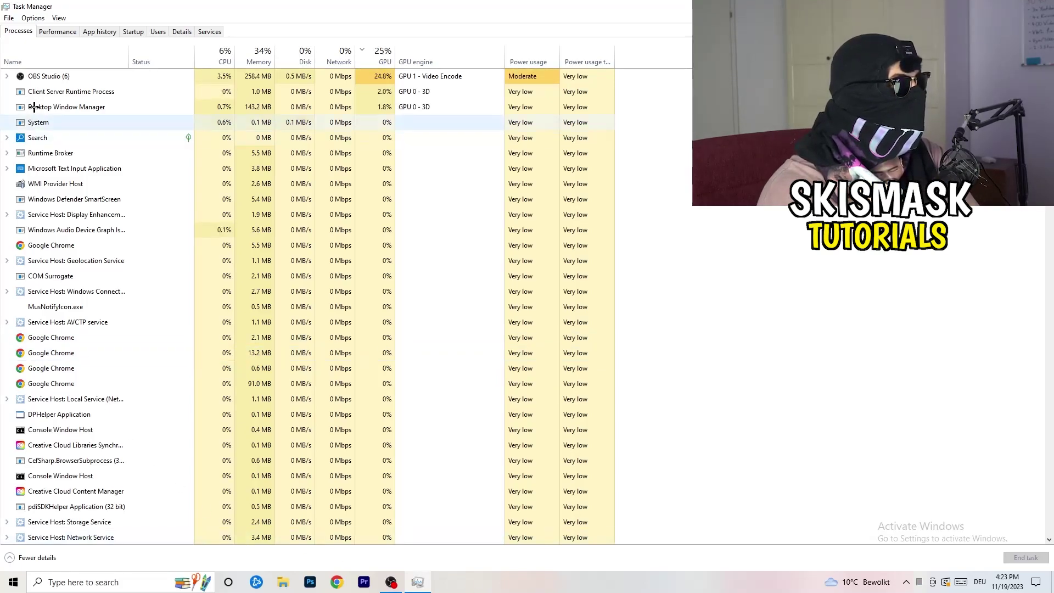
# Open a maximized Resource Monitor from Task Manager's performance view and bring up the process options for conhost.exe in the CPU list
pyautogui.click(61, 32)
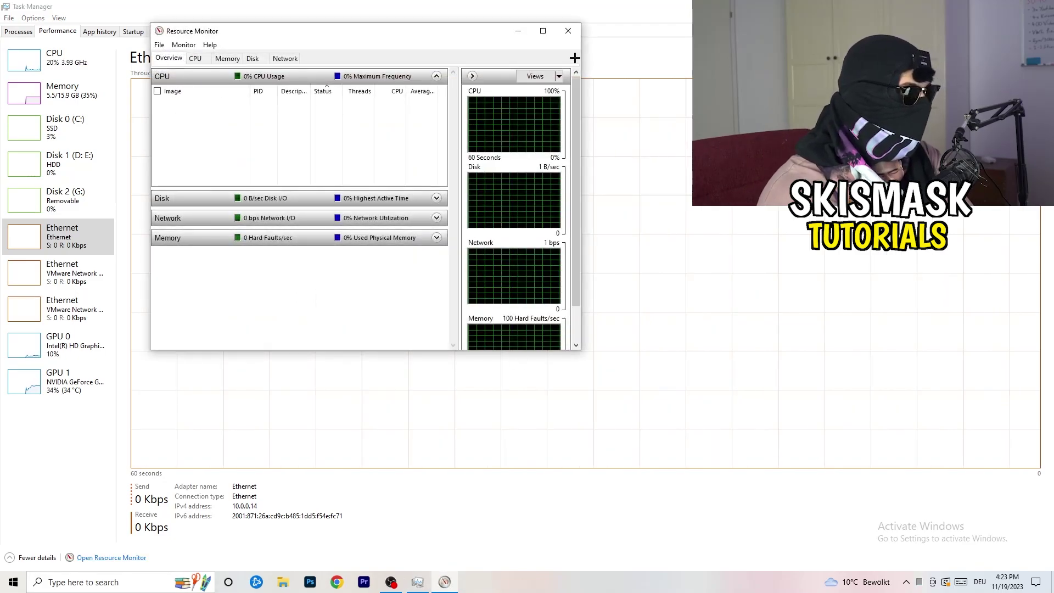
pyautogui.click(539, 28)
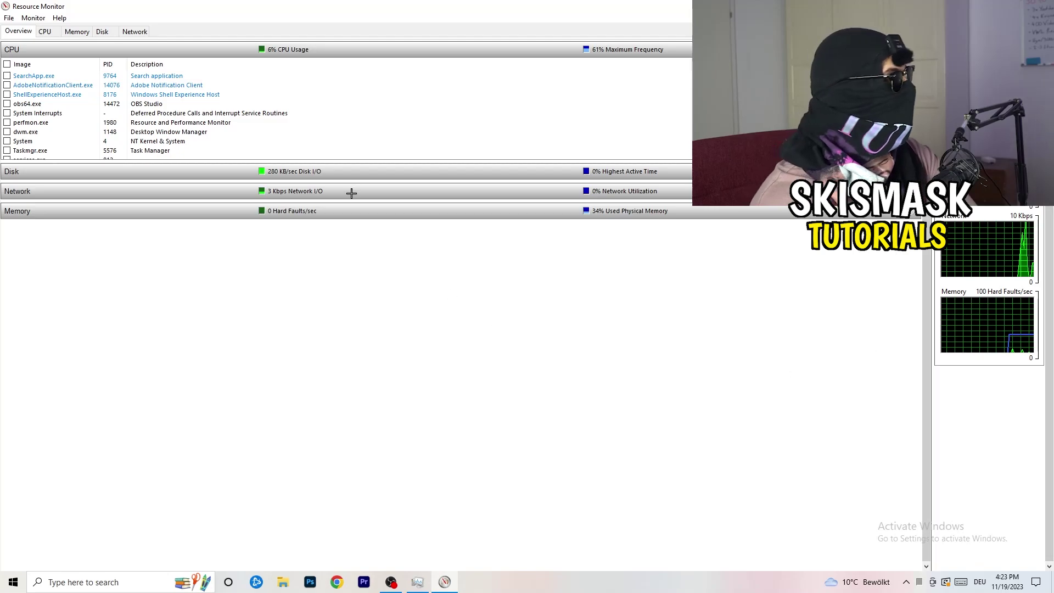
pyautogui.scroll(-3, 308, 114)
pyautogui.scroll(-5, 303, 115)
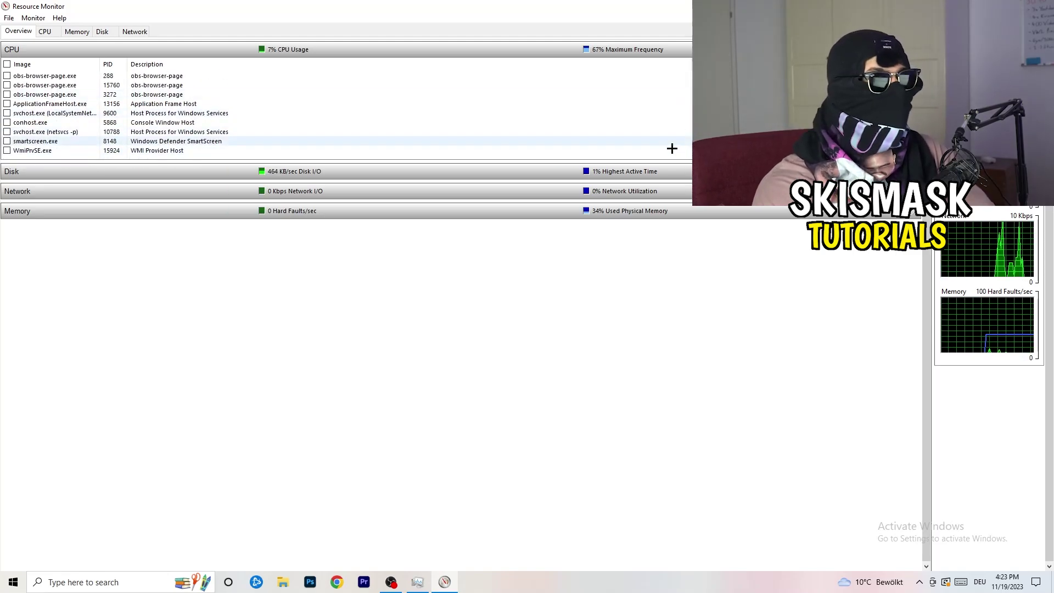
pyautogui.rightClick(626, 124)
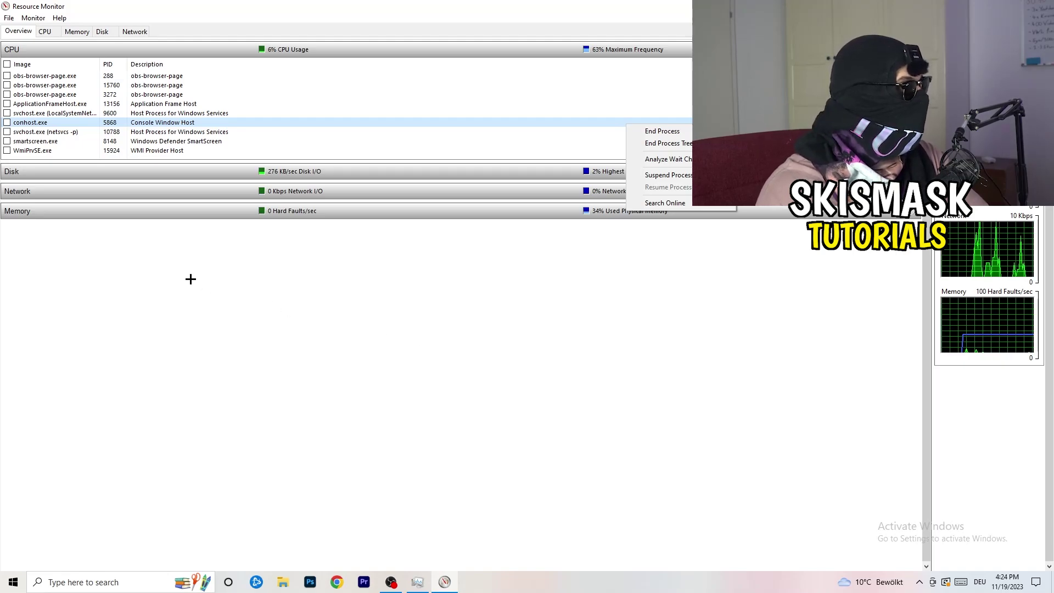
# Inspect the processes with network activity in Resource Monitor, and close both Resource Monitor and Task Manager
pyautogui.click(134, 31)
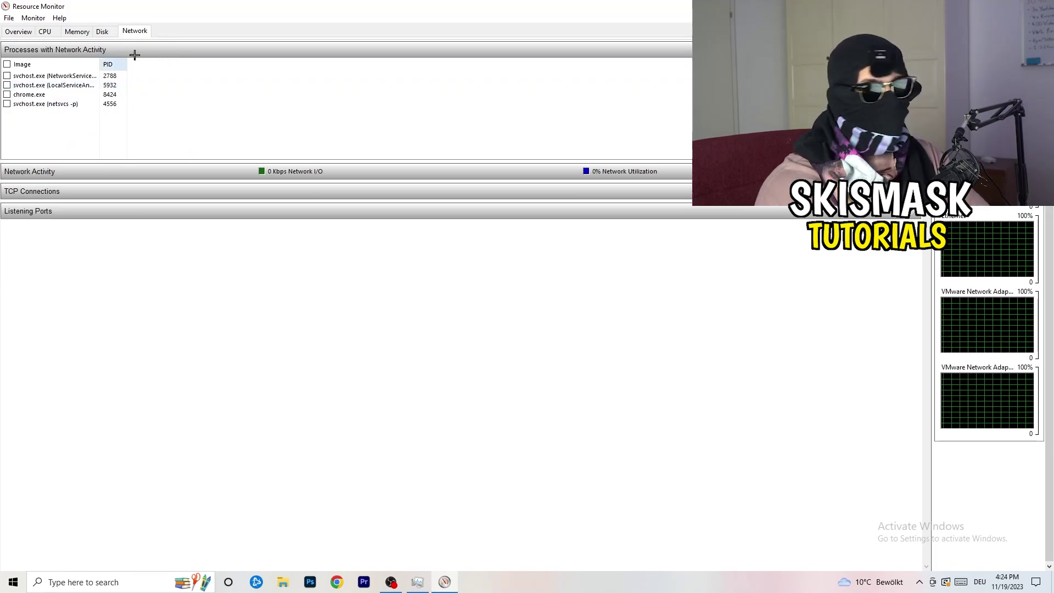
pyautogui.click(19, 31)
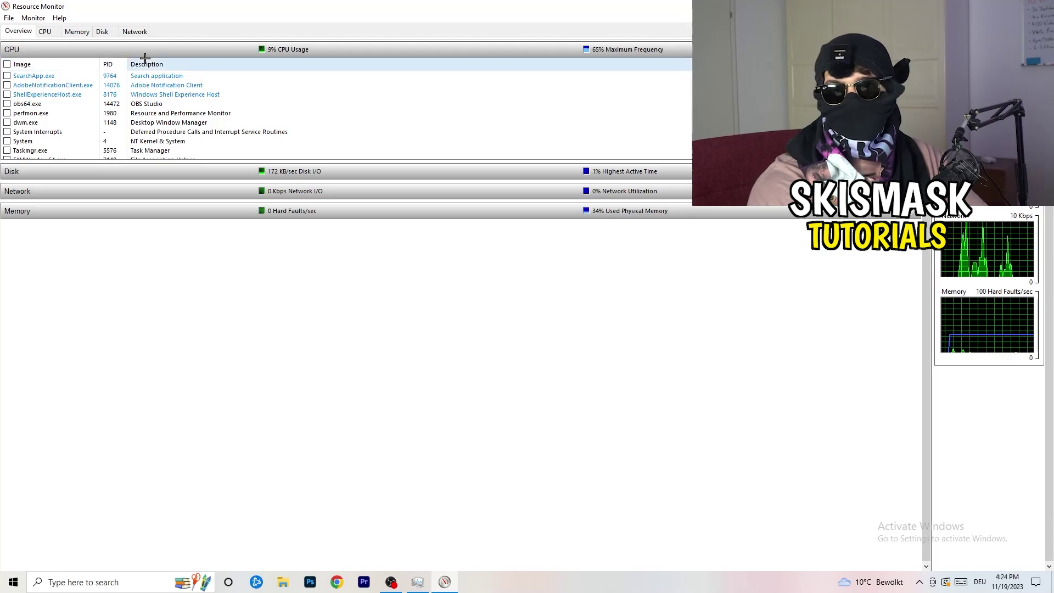
pyautogui.click(132, 31)
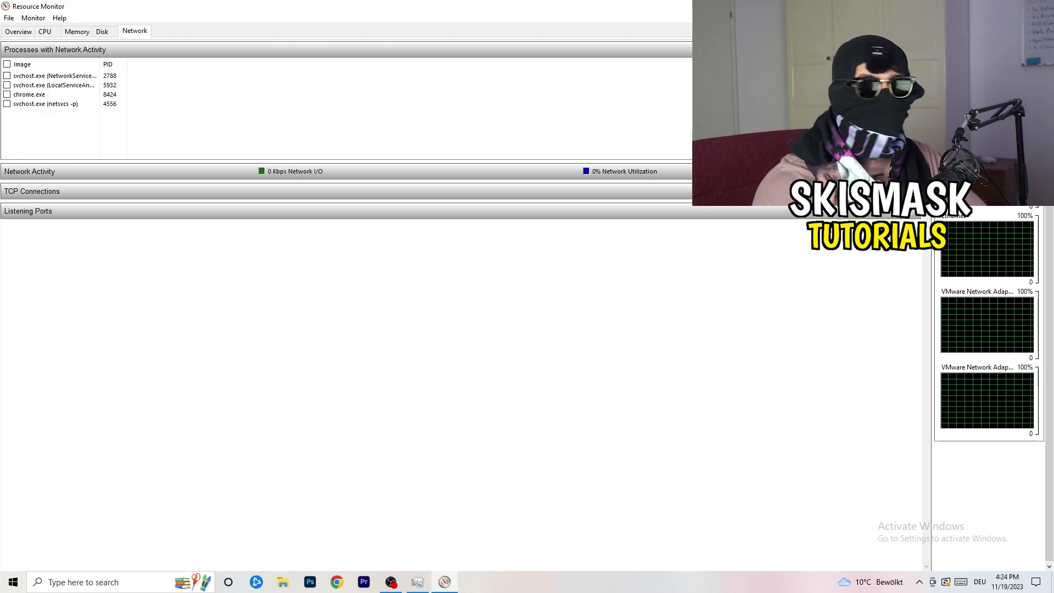
pyautogui.hotkey('alt', 'F4')
pyautogui.hotkey('alt', 'F4')
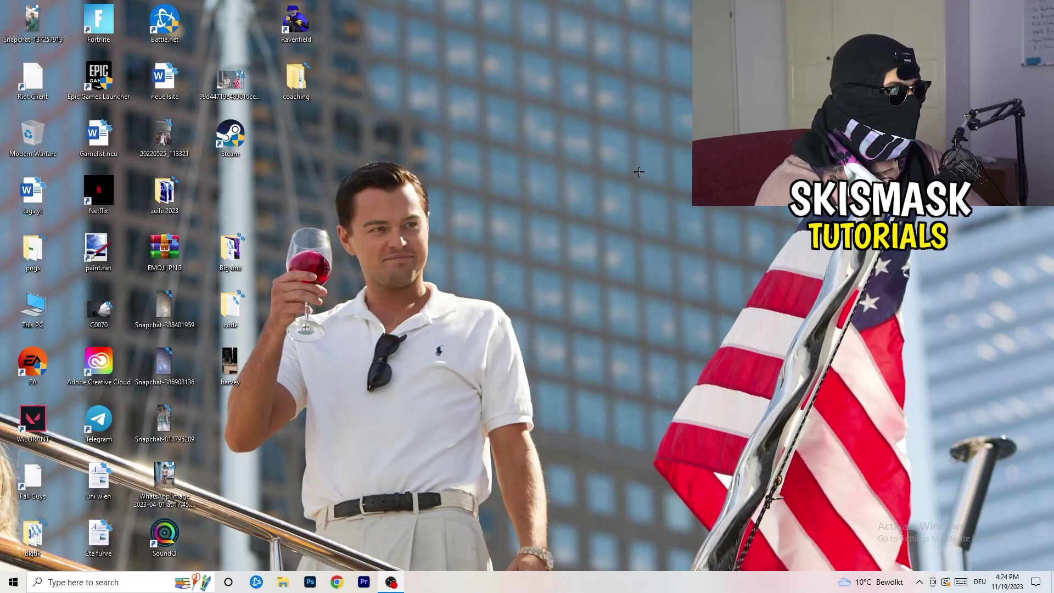
# Open the Network & Internet status page in Windows Settings
pyautogui.click(13, 581)
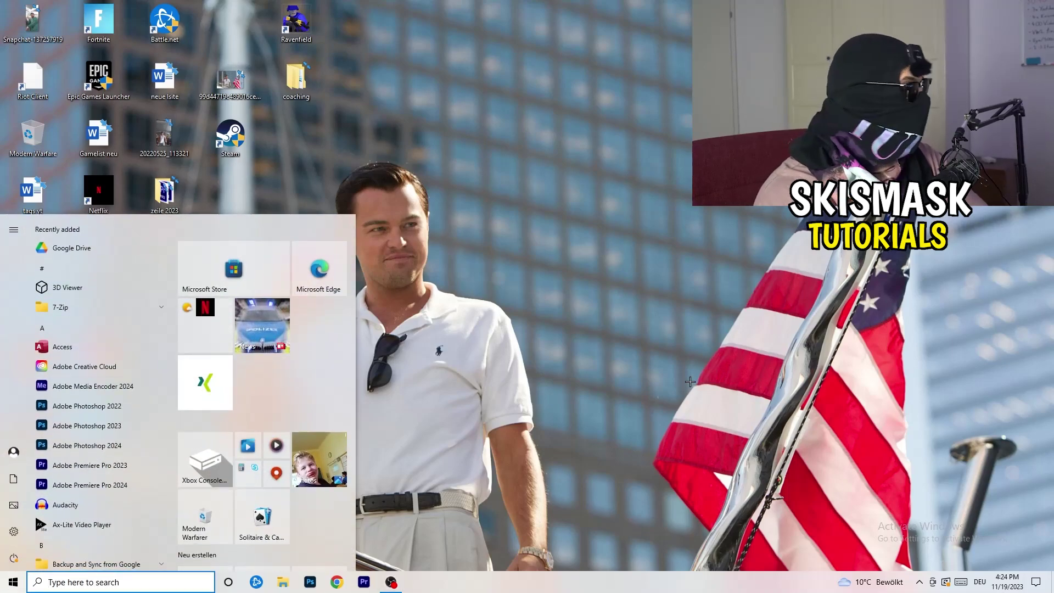
pyautogui.click(14, 531)
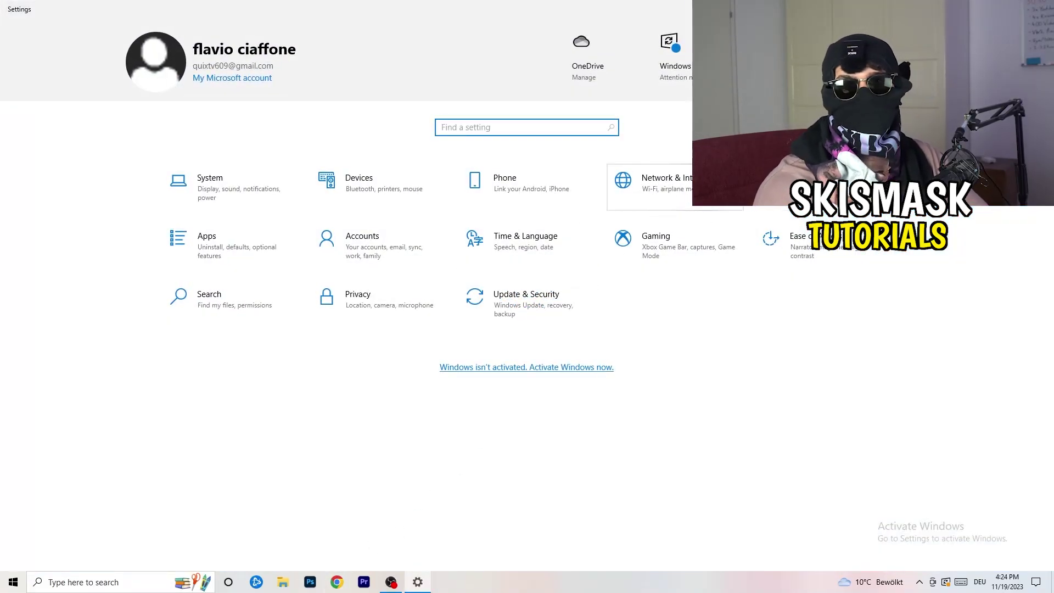
pyautogui.click(675, 186)
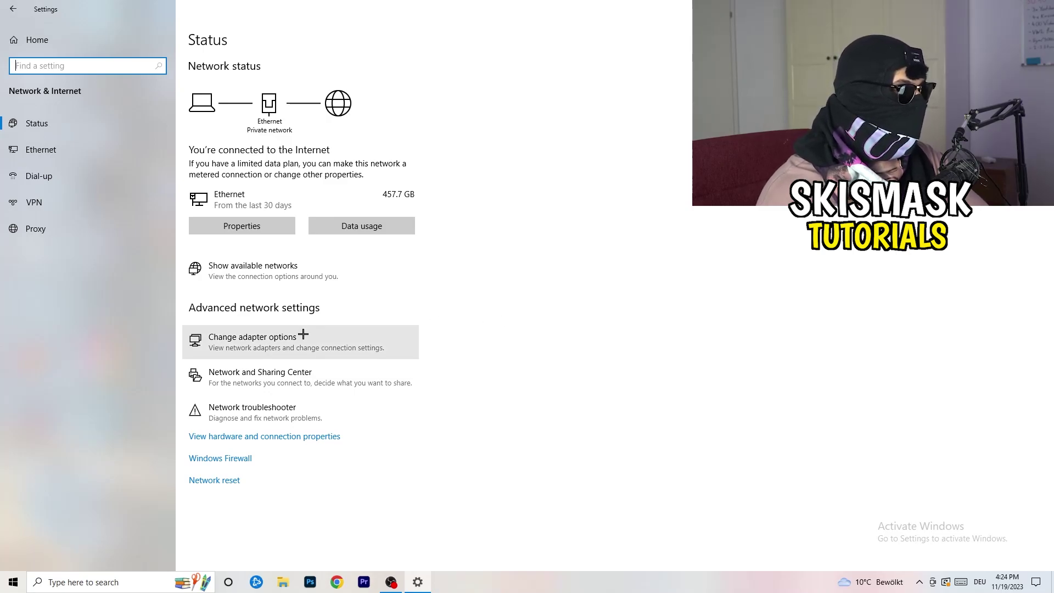
# Start the network troubleshooter on all network adapters and close it while it is detecting problems
pyautogui.click(273, 417)
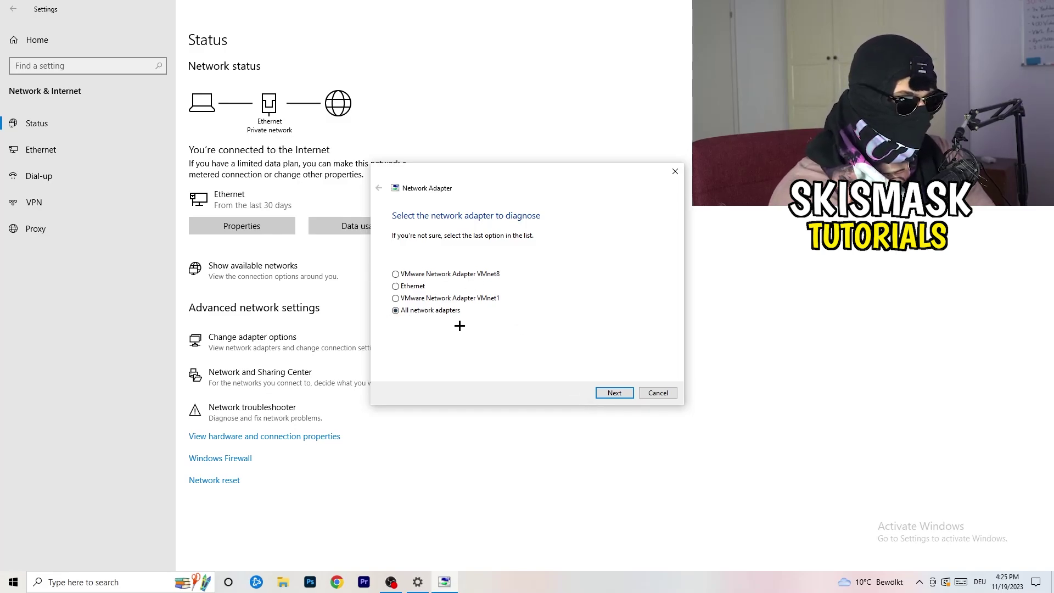
pyautogui.click(613, 393)
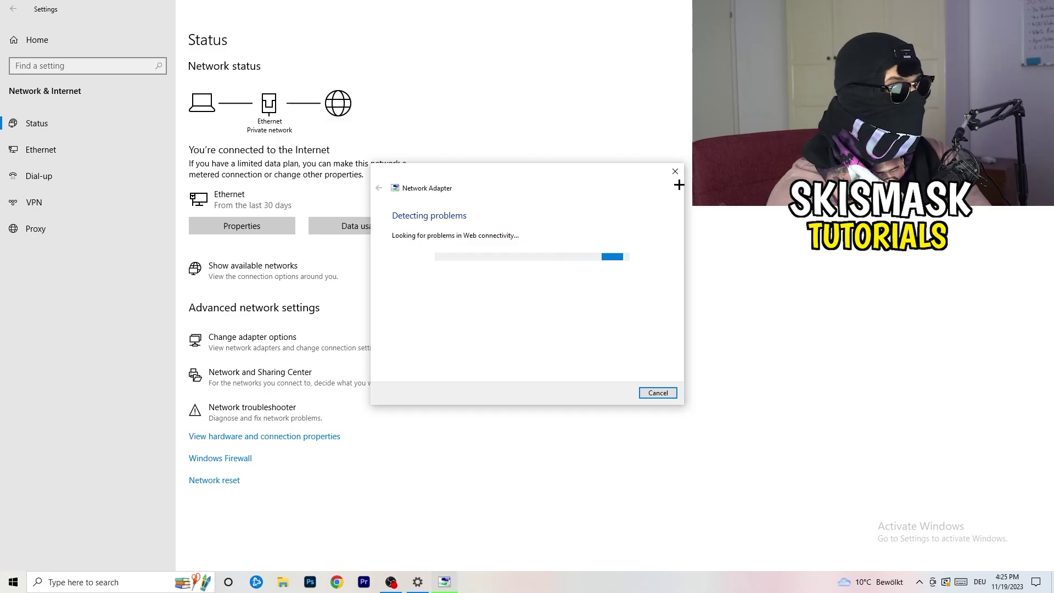
pyautogui.click(675, 172)
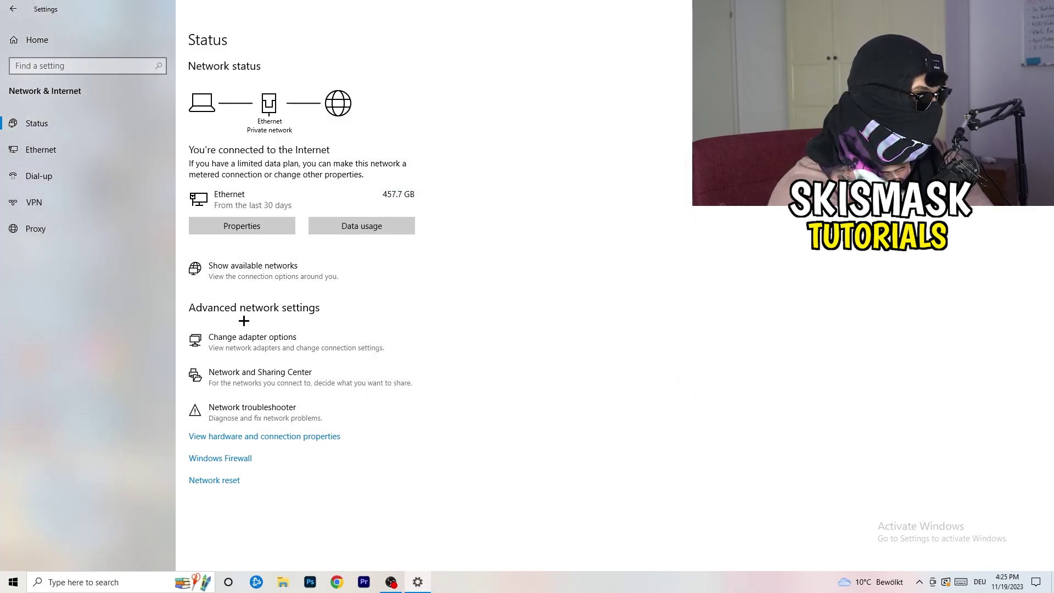
# Restart the Ethernet adapter by disabling and re-enabling it in Network Connections, and close that window
pyautogui.click(274, 347)
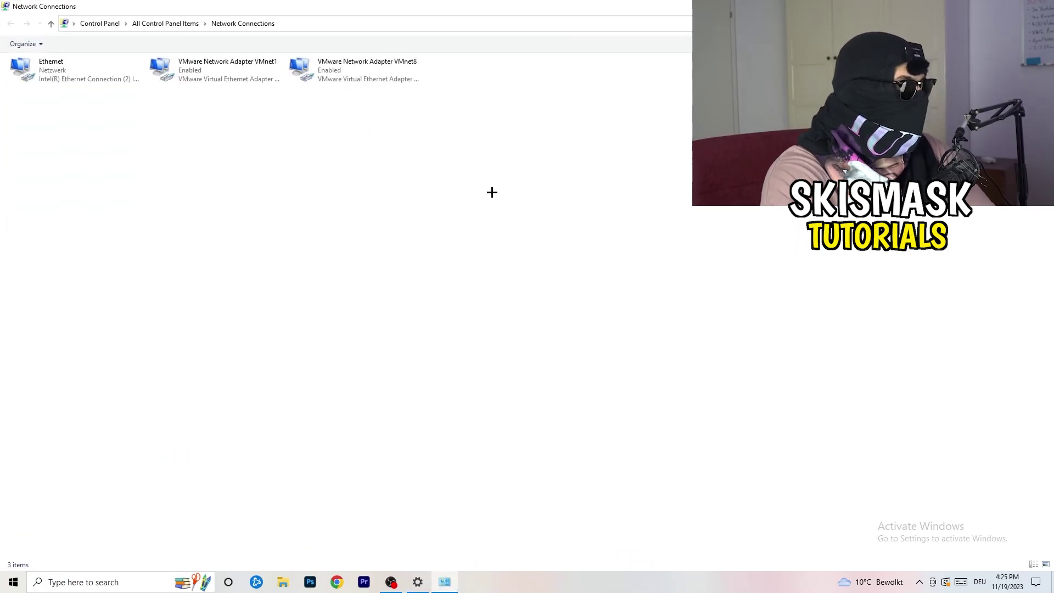
pyautogui.click(73, 67)
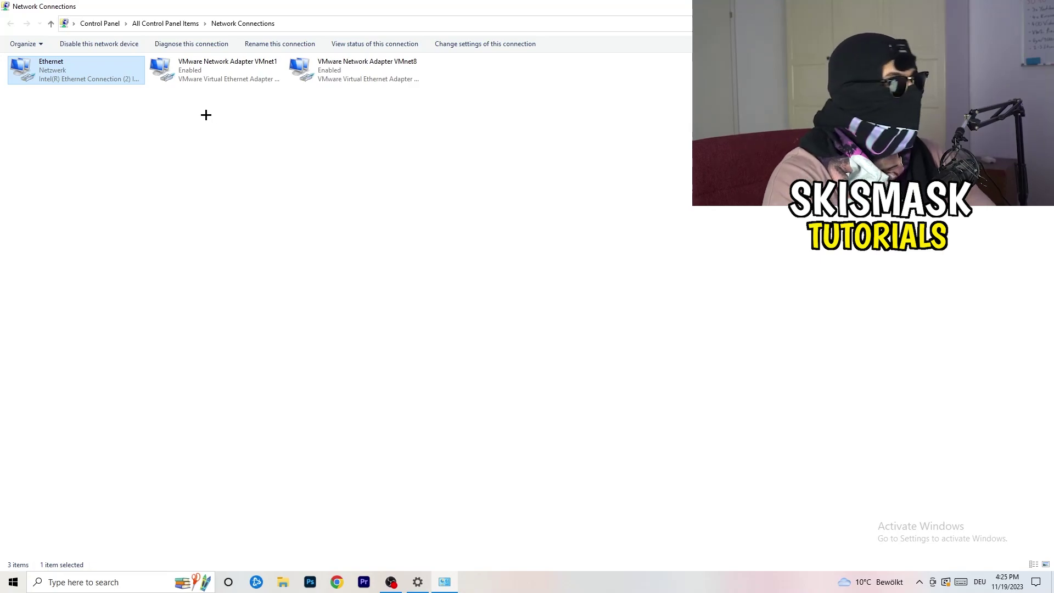
pyautogui.rightClick(90, 67)
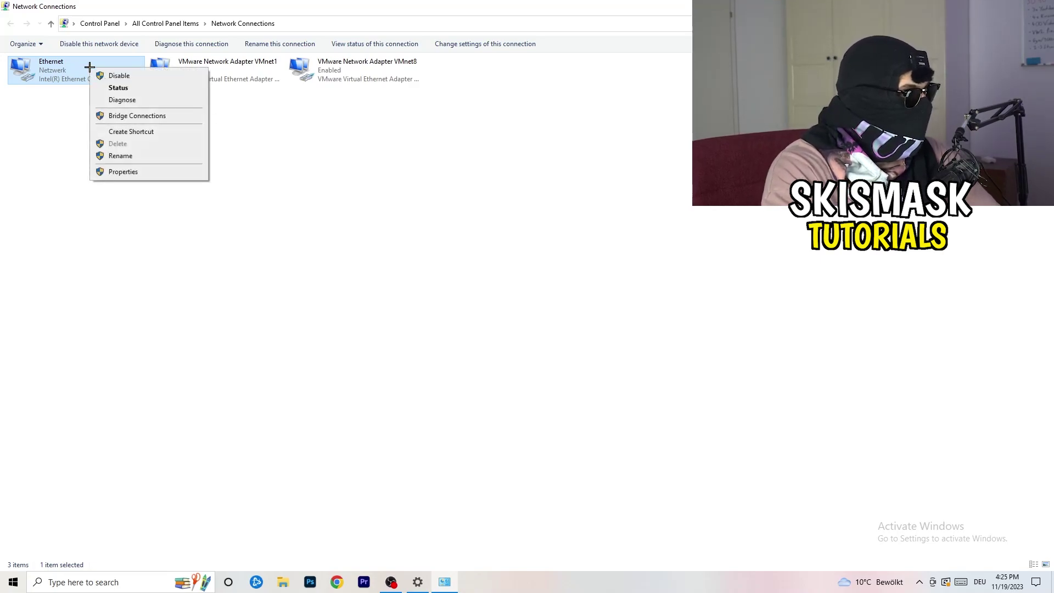
pyautogui.click(119, 75)
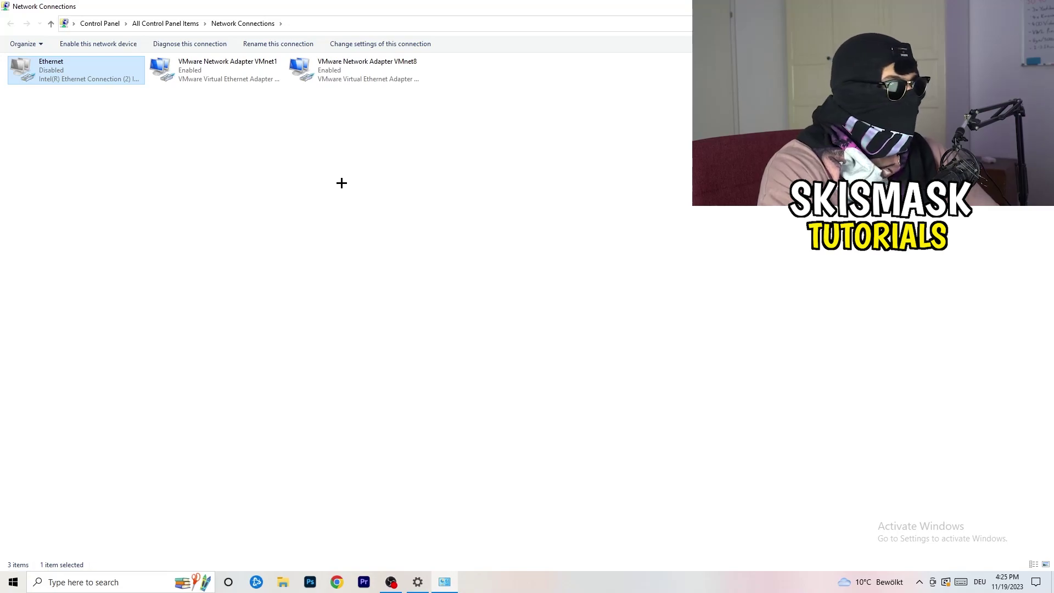
pyautogui.rightClick(55, 81)
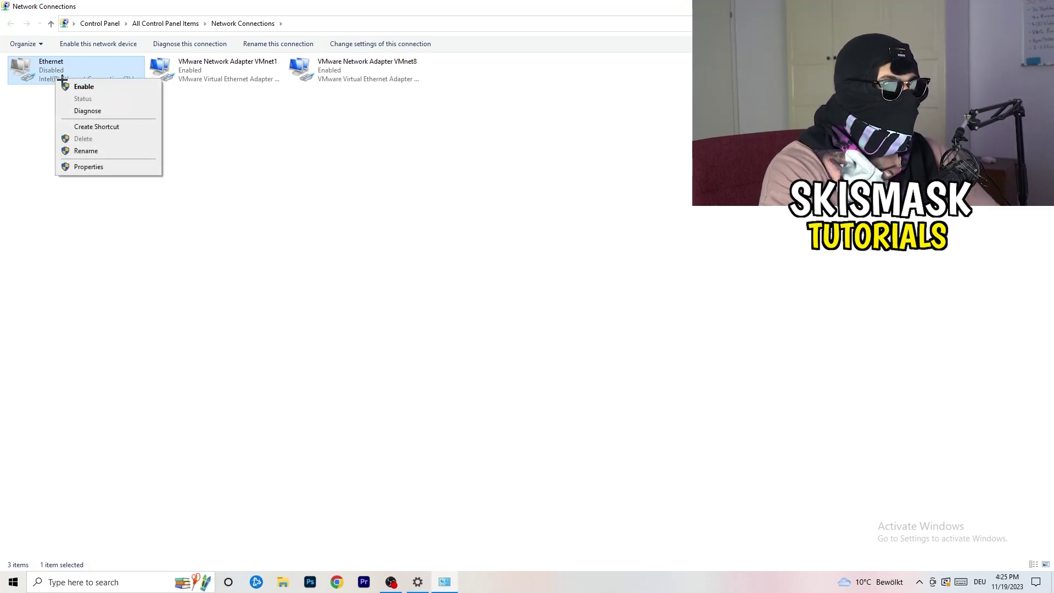
pyautogui.click(105, 88)
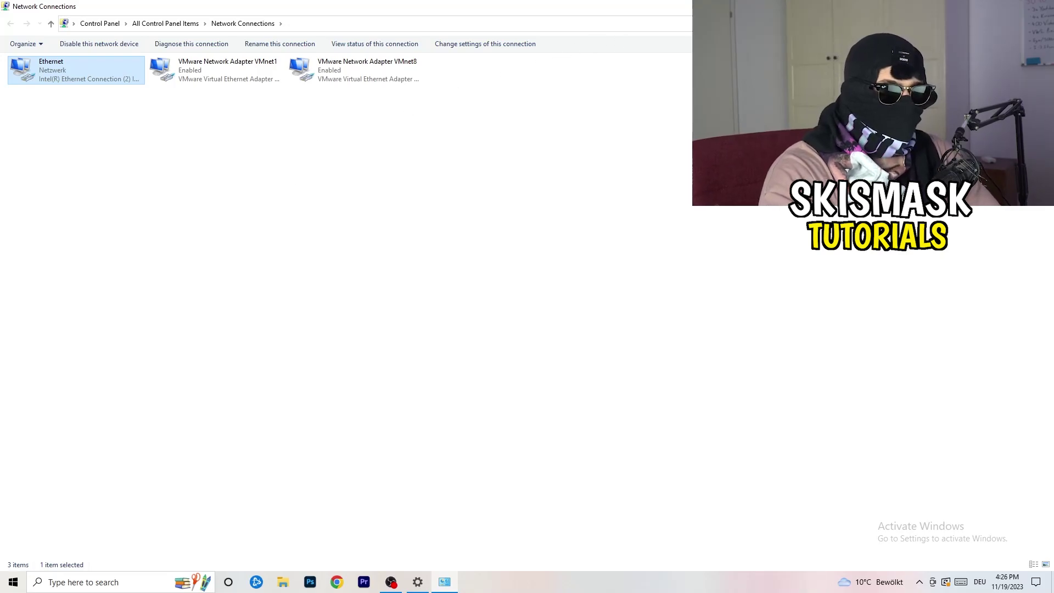
pyautogui.click(1041, 7)
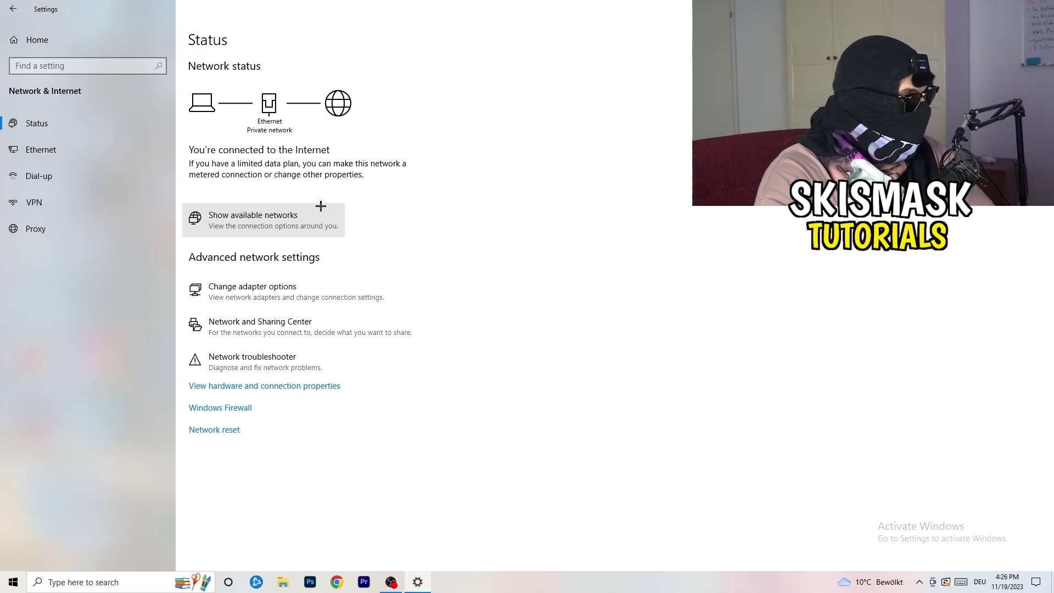
# Open the Internet Protocol Version 4 (TCP/IPv4) properties of the Ethernet connection from the Network and Sharing Center
pyautogui.click(312, 331)
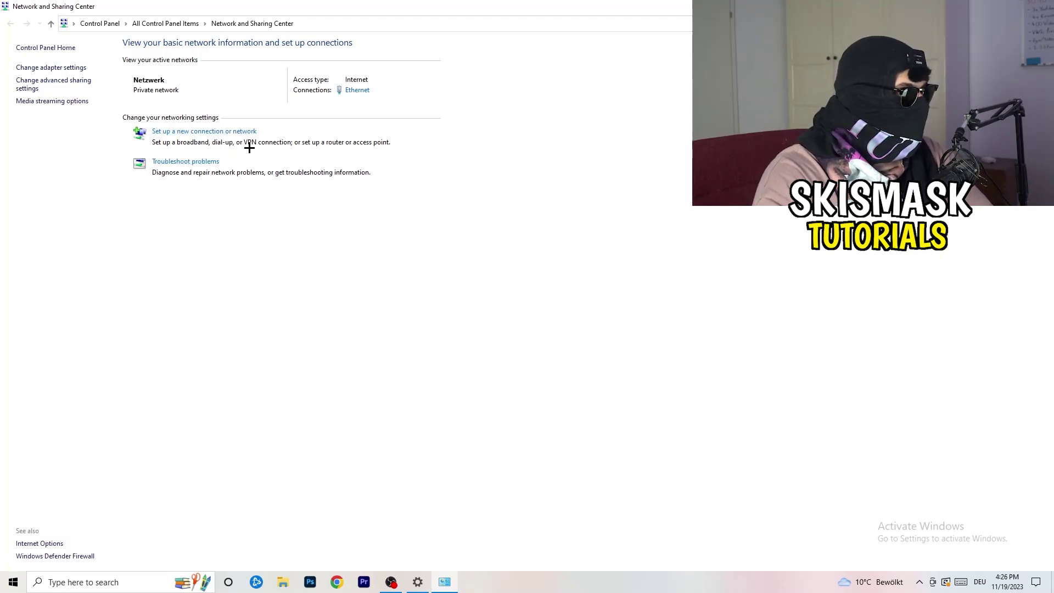
pyautogui.click(360, 91)
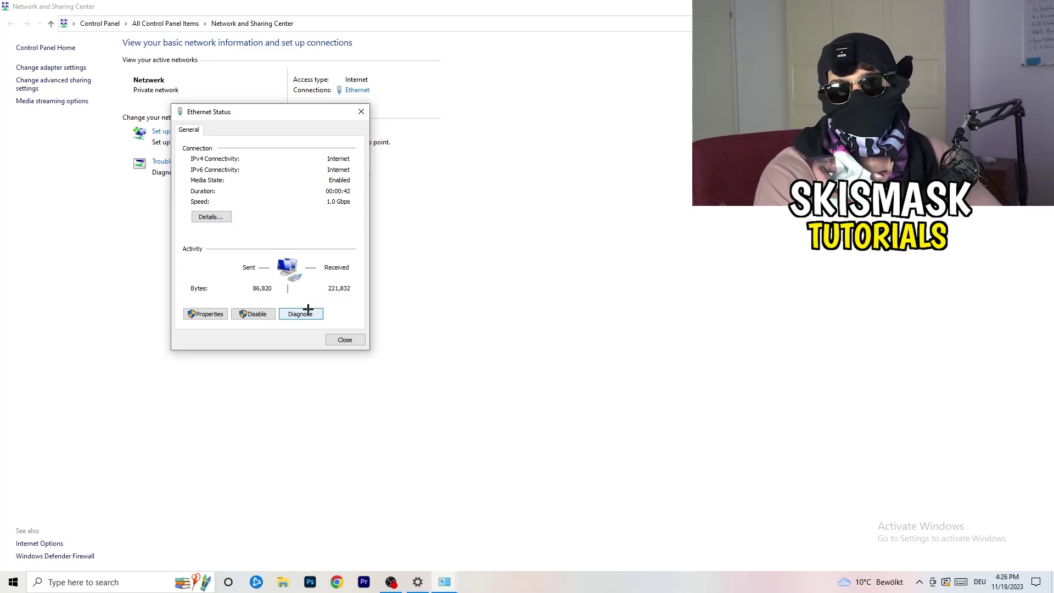
pyautogui.click(206, 313)
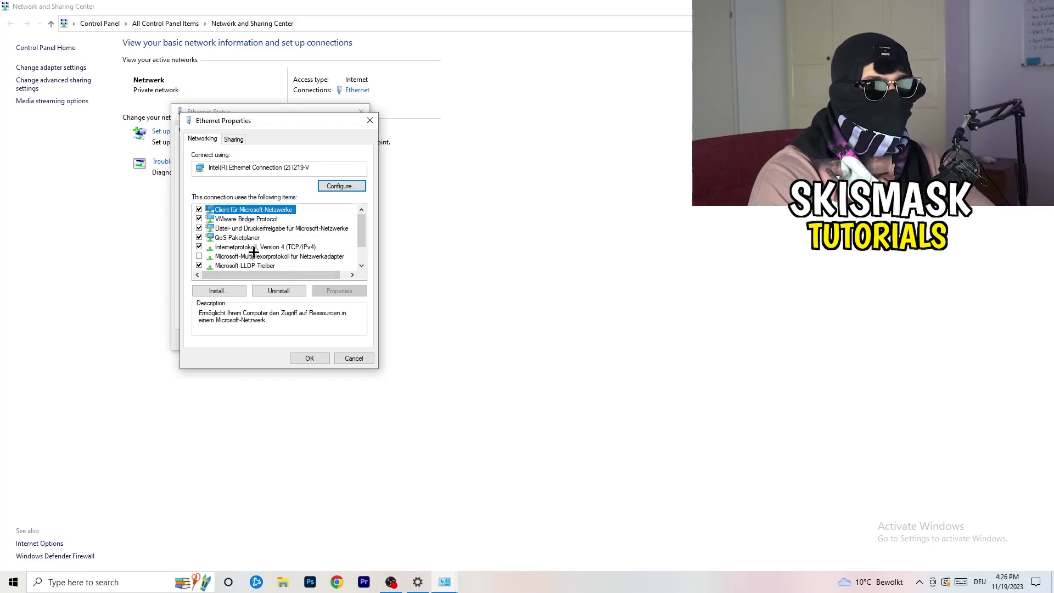
pyautogui.scroll(-1, 256, 243)
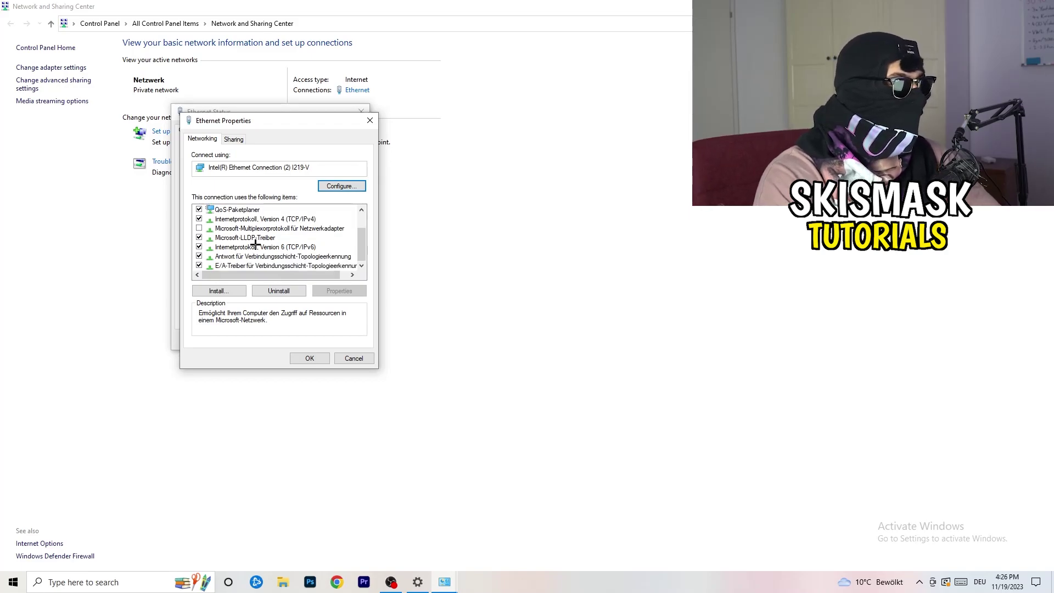
pyautogui.scroll(1, 258, 242)
pyautogui.scroll(-1, 261, 243)
pyautogui.scroll(1, 261, 243)
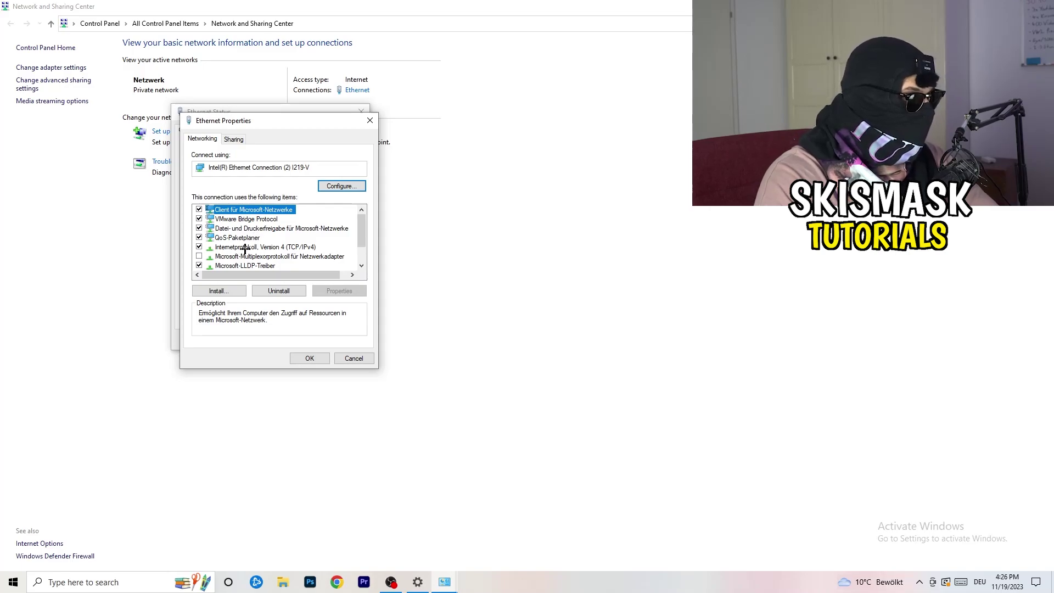
pyautogui.doubleClick(245, 247)
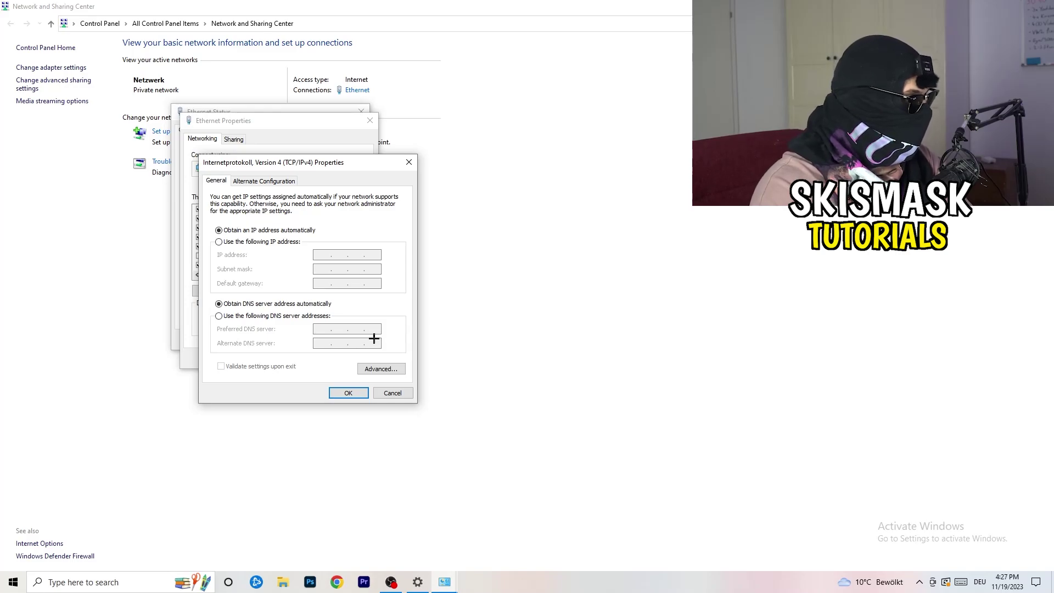
# Try switching the IPv4 settings to a manual IP address and DNS servers, and close all Ethernet dialogs without saving
pyautogui.click(222, 245)
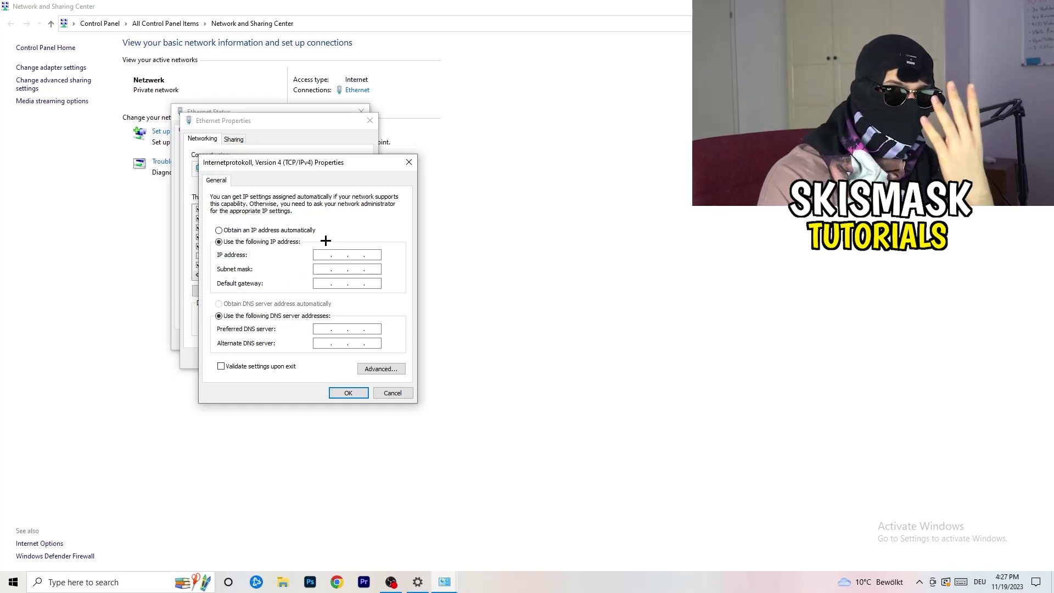
pyautogui.click(319, 255)
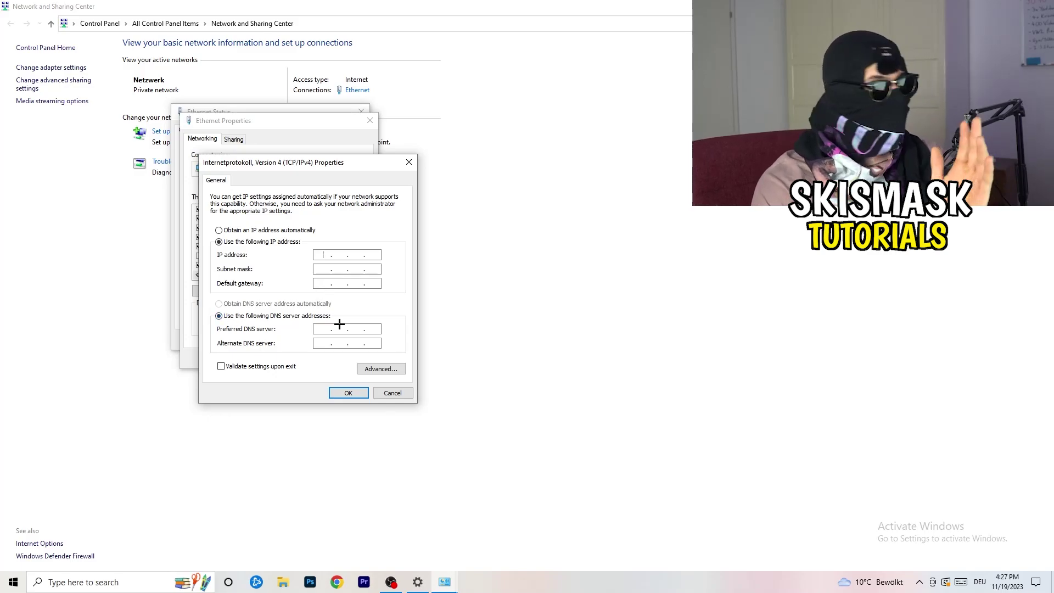
pyautogui.click(409, 161)
pyautogui.click(370, 120)
pyautogui.click(361, 110)
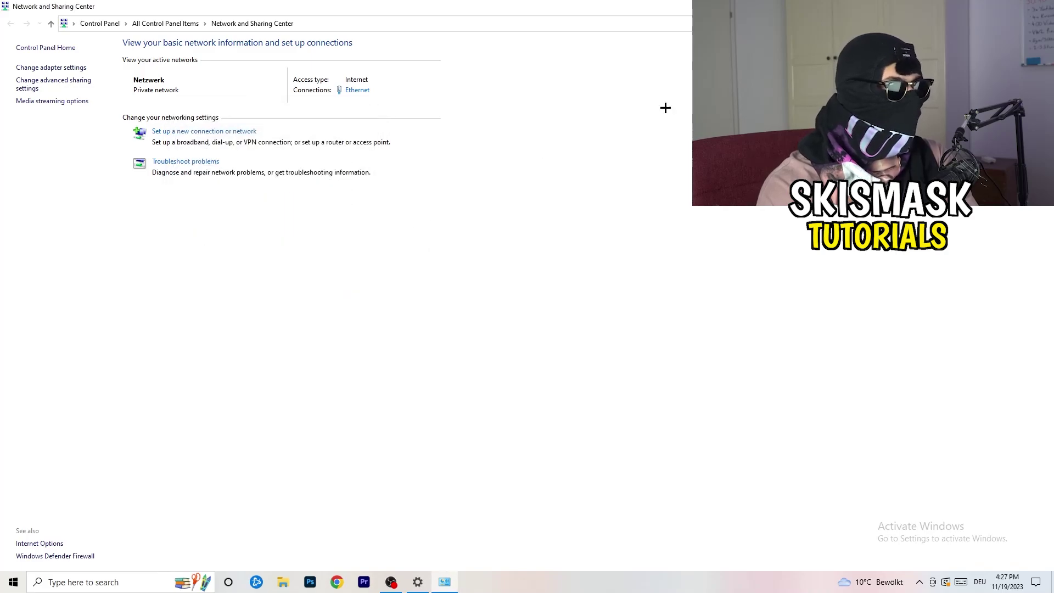
# Close the Network and Sharing Center and show the available networks, returning from that list to the Network & Internet settings
pyautogui.hotkey('alt', 'F4')
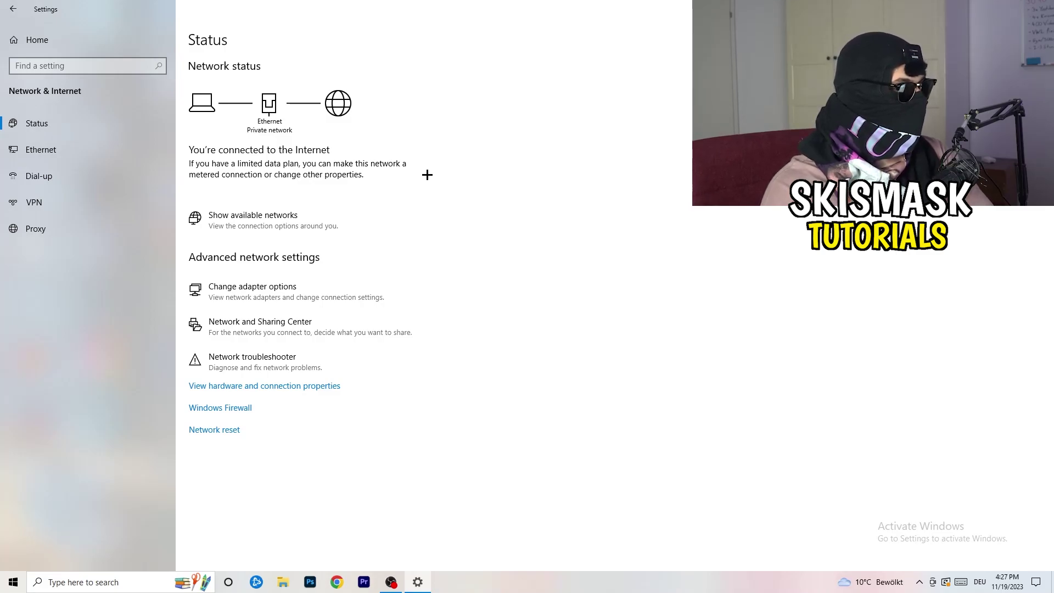
pyautogui.click(275, 214)
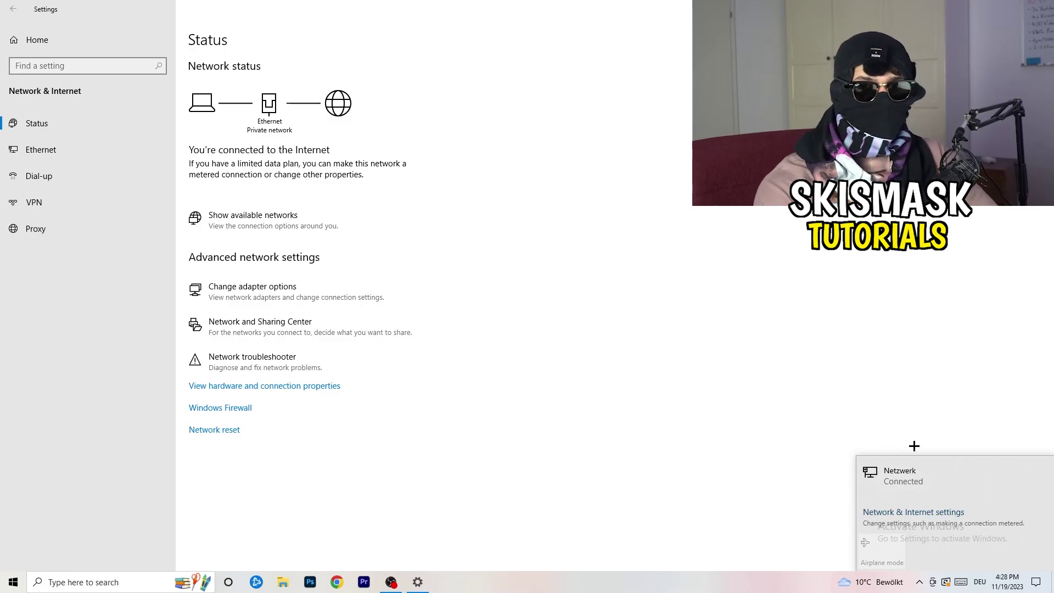
pyautogui.click(906, 509)
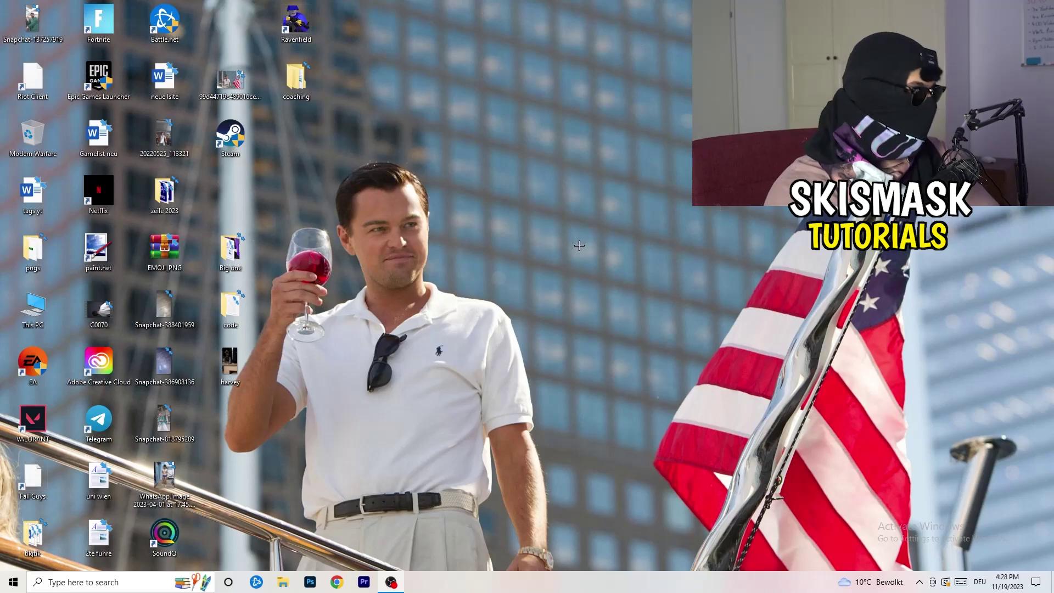
# Open the Windows Update page under Update & Security in Settings to check for pending updates, and close Settings
pyautogui.click(14, 581)
pyautogui.click(13, 531)
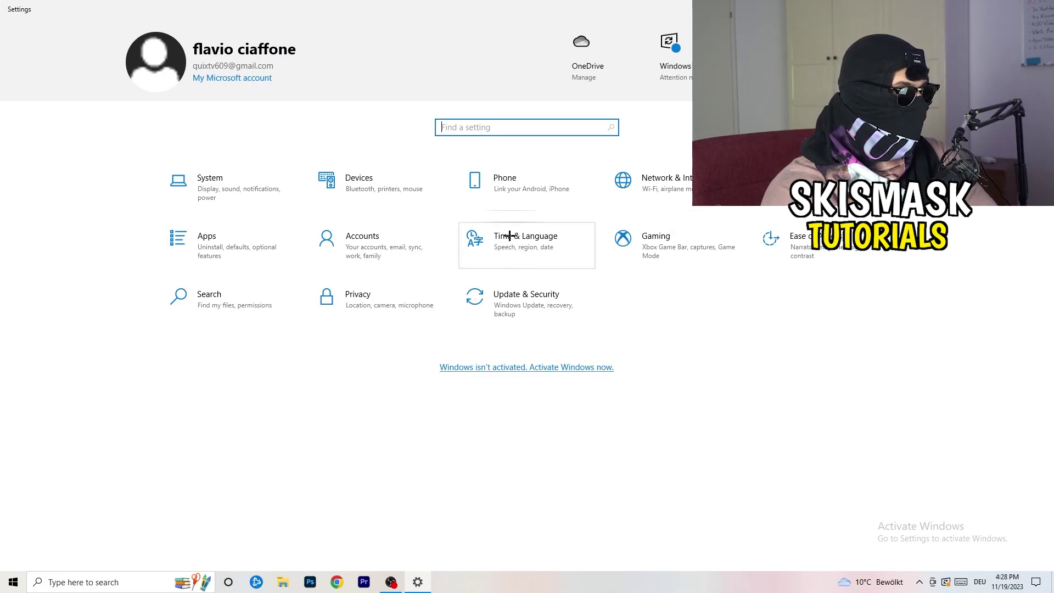
pyautogui.click(506, 305)
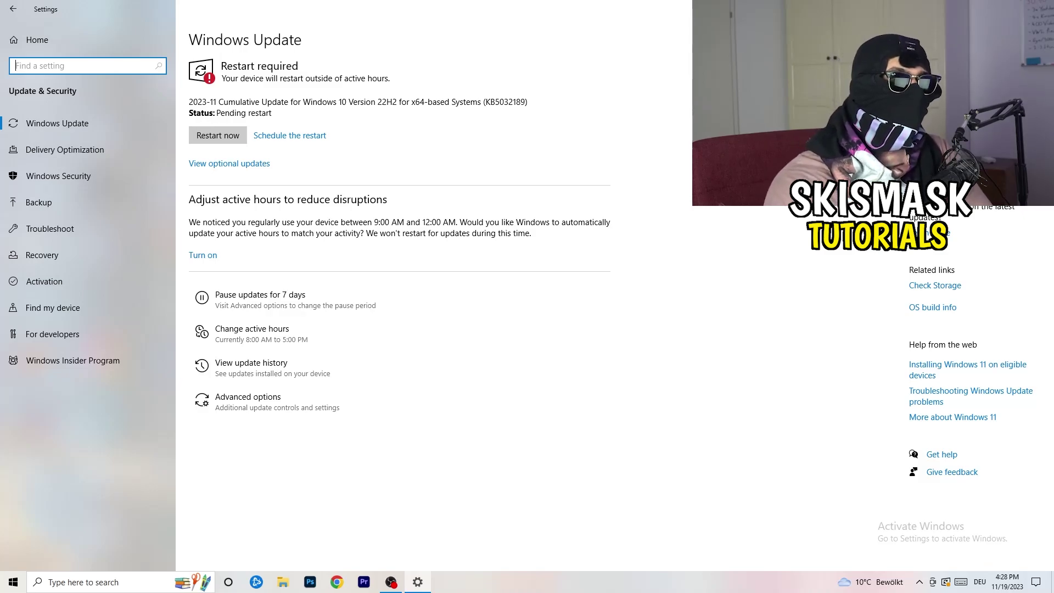
pyautogui.hotkey('alt', 'F4')
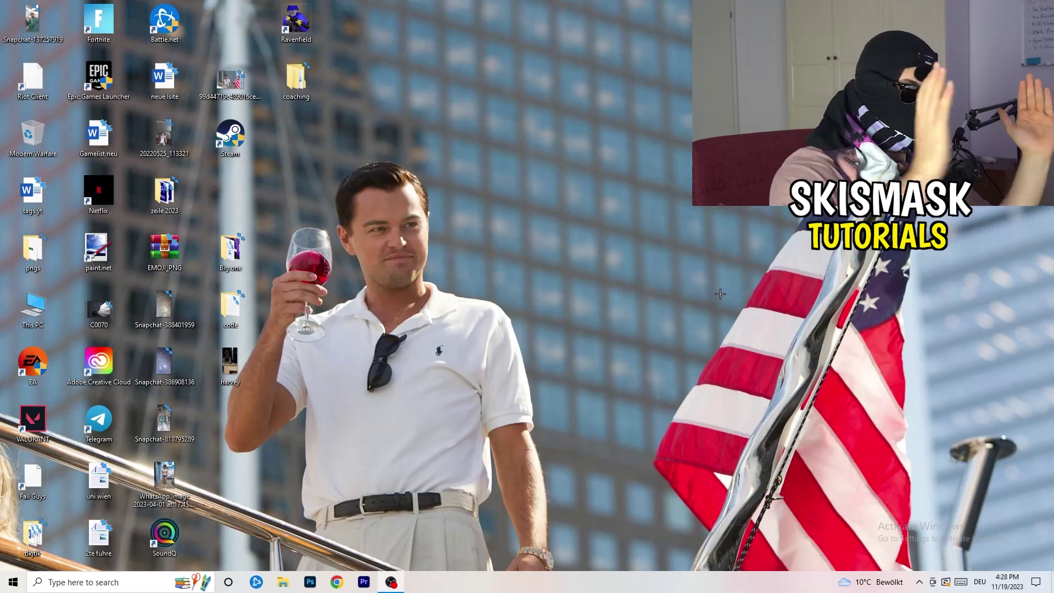